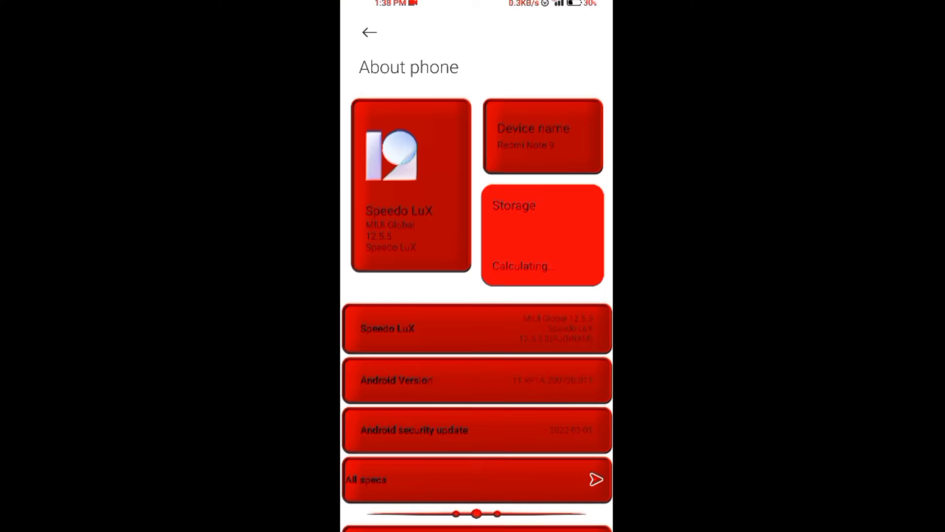
scroll(477, 296, "down", 5)
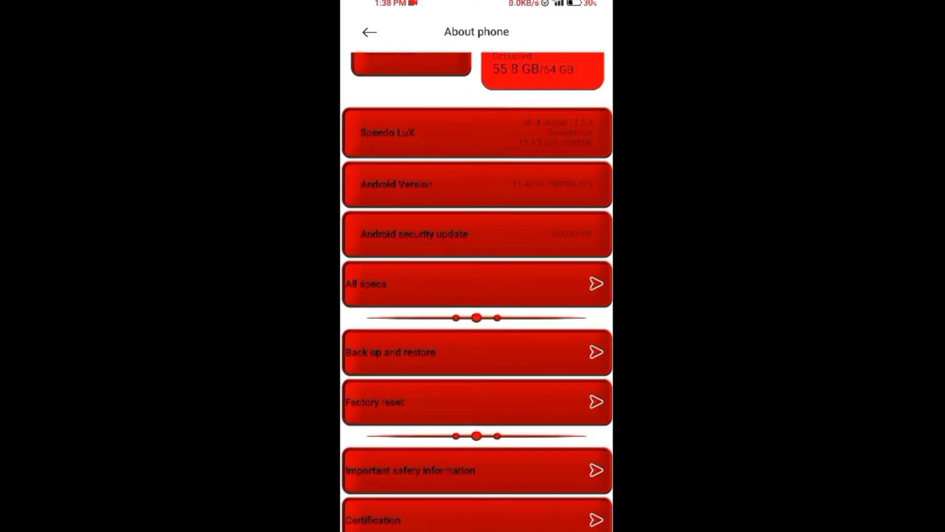
scroll(477, 295, "up", 5)
From the main settings list, search for 'remove' and open Remove animations, leaving it on.
key("Escape")
scroll(478, 295, "down", 1)
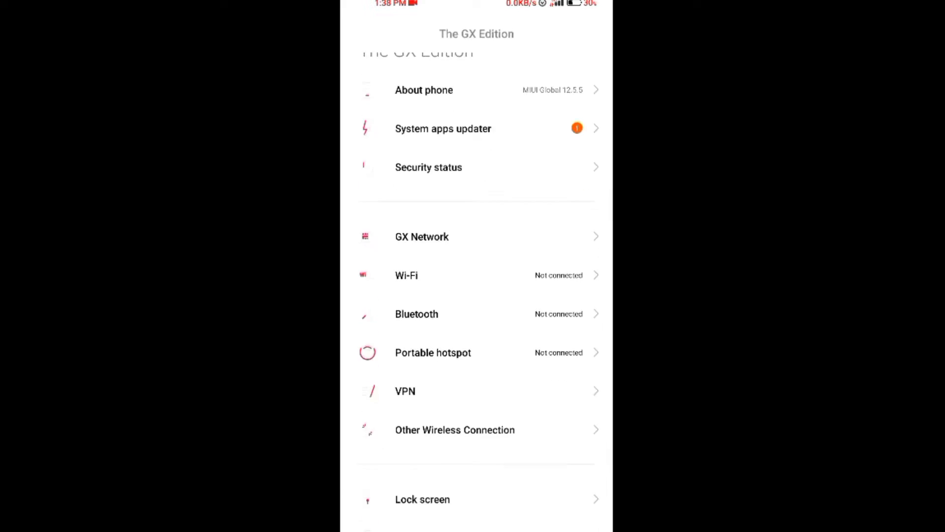
scroll(478, 295, "down", 2)
scroll(478, 295, "up", 3)
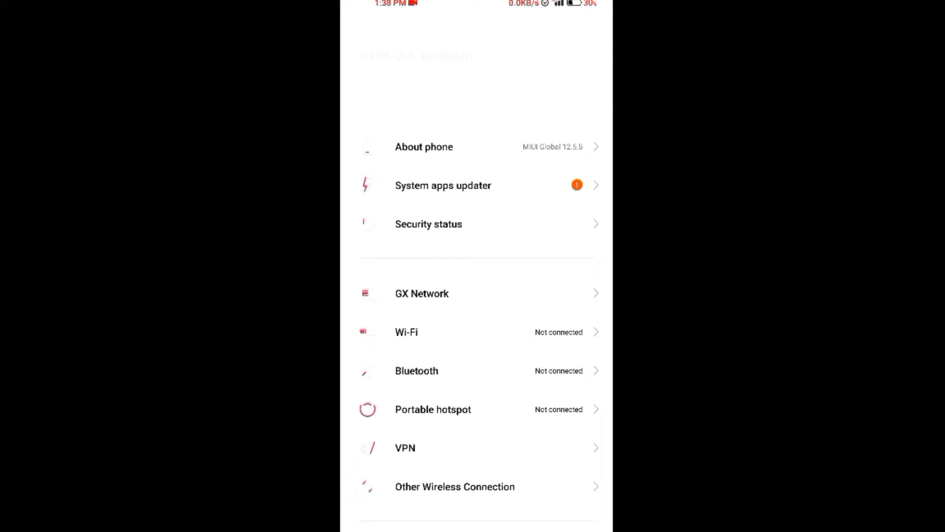
left_click(472, 52)
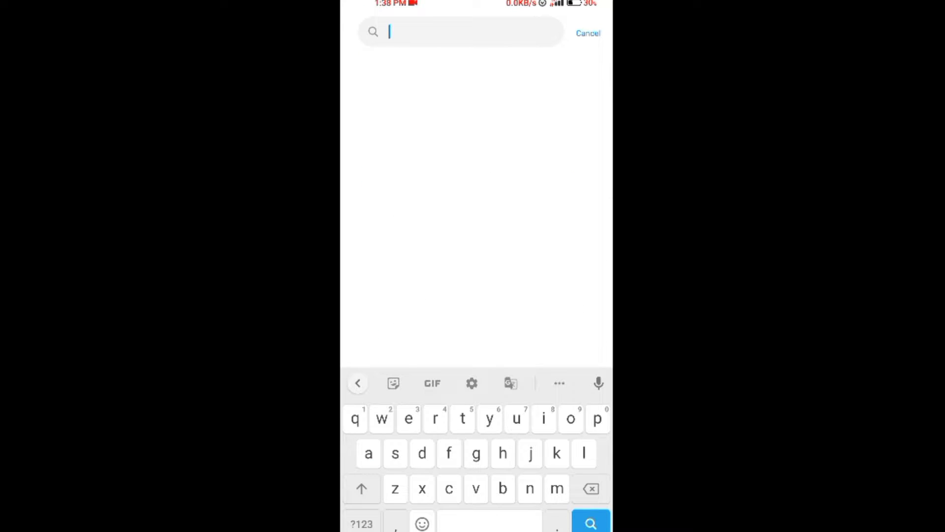
type("remove")
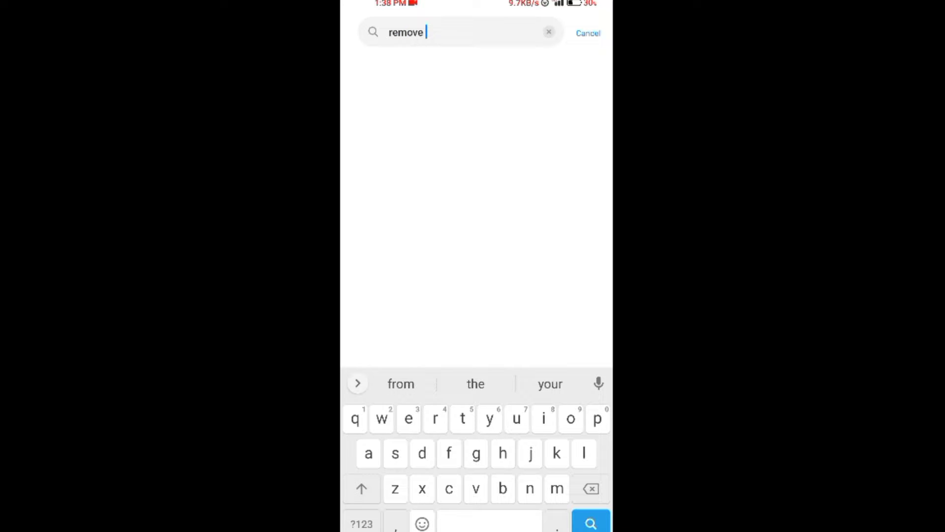
left_click(443, 74)
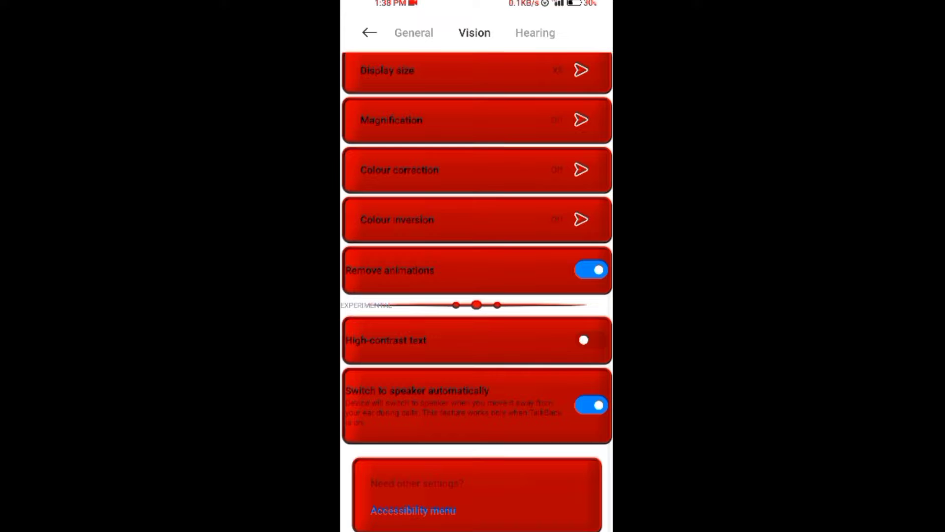
scroll(477, 296, "up", 5)
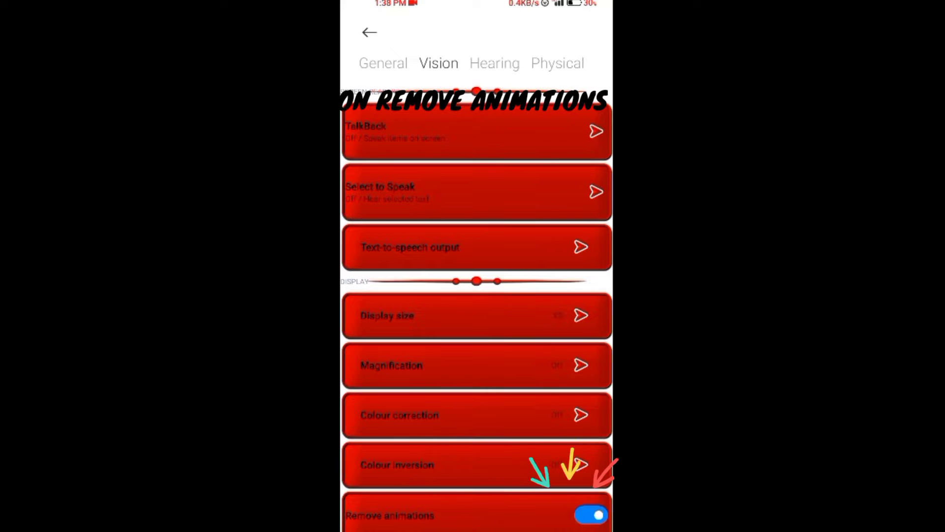
Move through the General, Vision, Hearing and Physical accessibility tabs to the Large mouse cursor option.
left_click(383, 63)
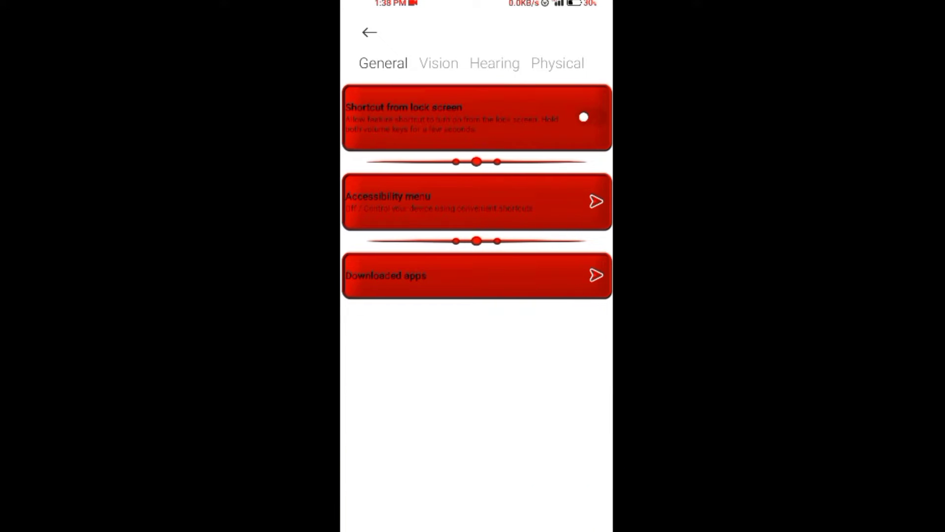
left_click(439, 63)
scroll(476, 295, "down", 3)
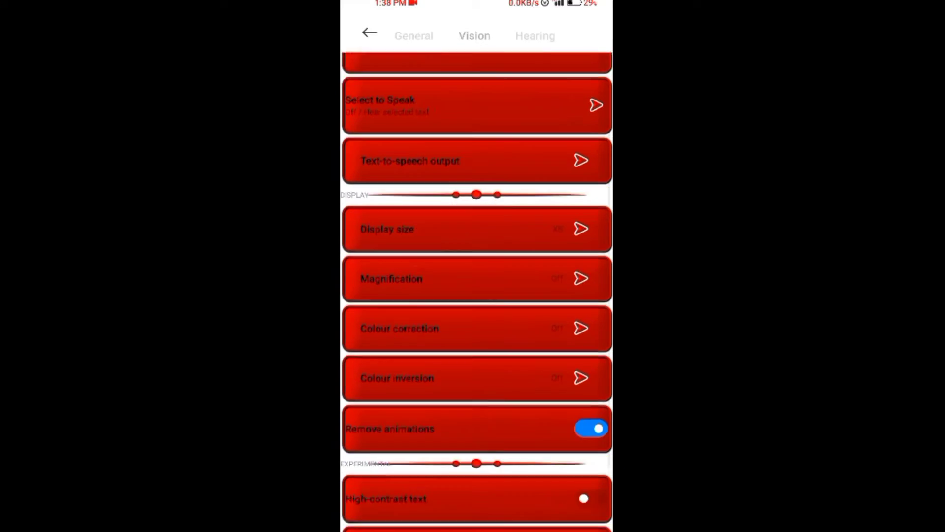
scroll(476, 295, "up", 5)
left_click(494, 63)
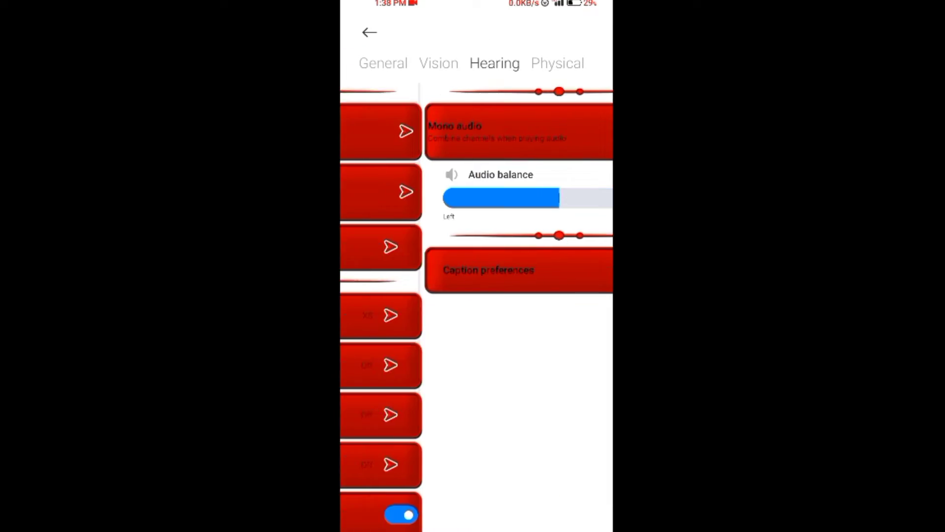
left_click(557, 63)
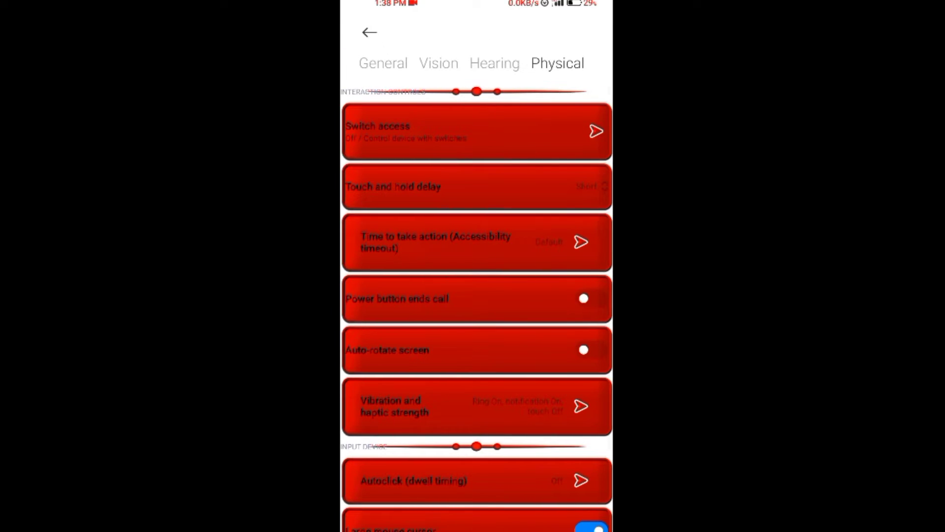
scroll(476, 295, "down", 1)
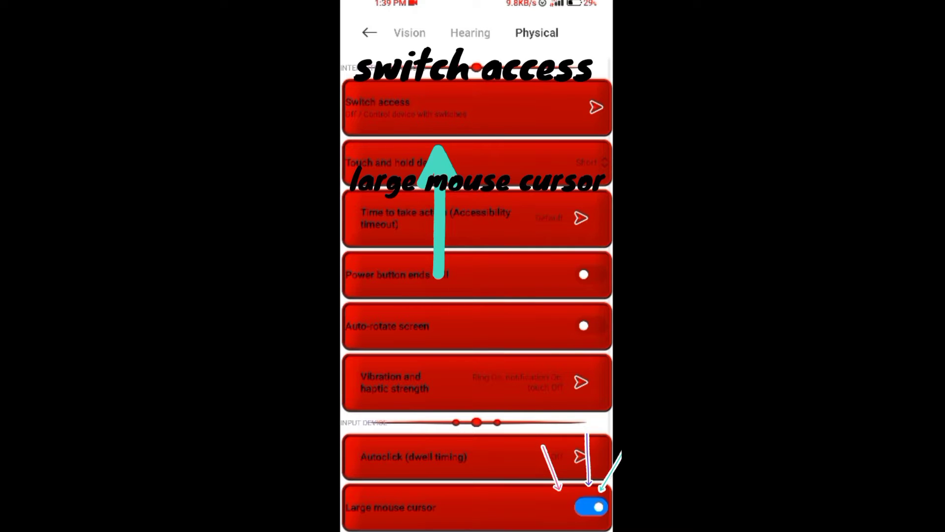
scroll(477, 295, "up", 1)
Go from Switch access into its settings and the Auto-scan options.
left_click(443, 130)
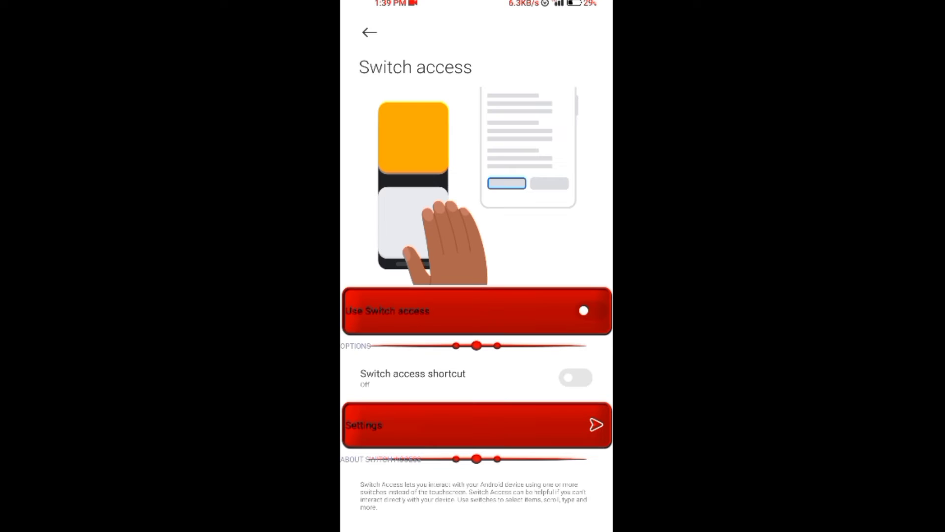
left_click(476, 425)
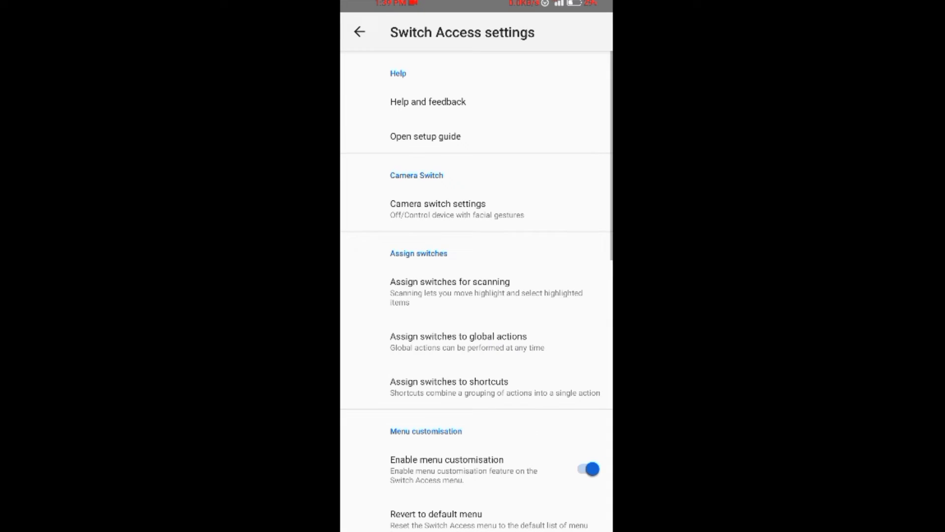
scroll(476, 296, "down", 3)
left_click(411, 372)
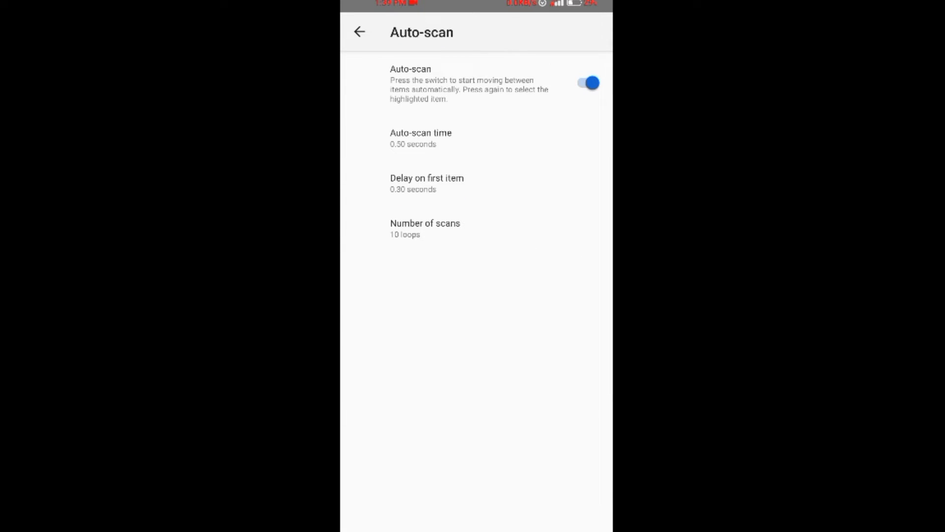
View Number of scans, cancel it unchanged, and return to the Physical accessibility list.
left_click(425, 228)
left_click(554, 266)
left_click(359, 32)
left_click(369, 32)
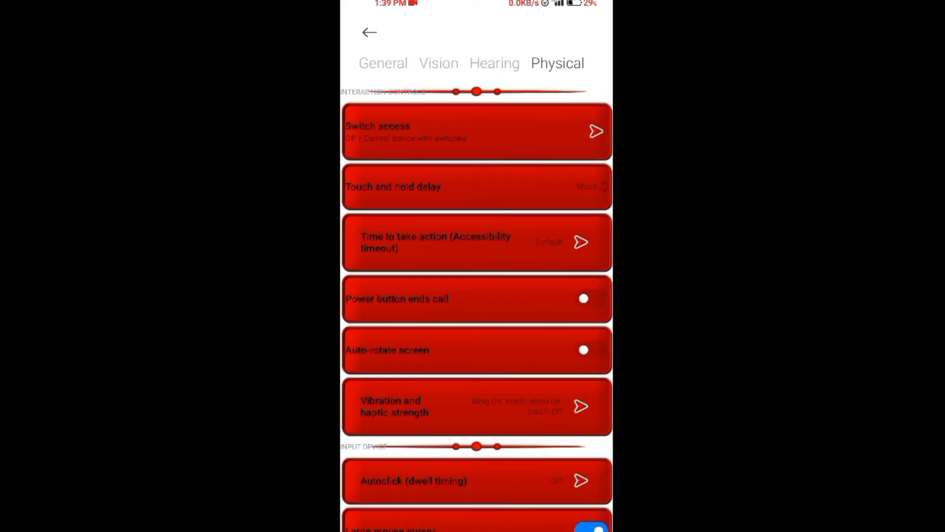
type("po")
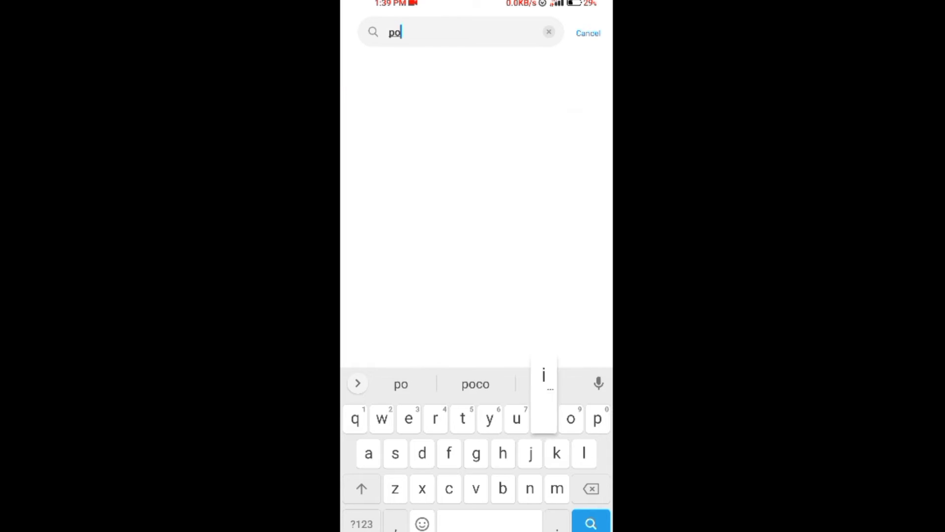
type("inter")
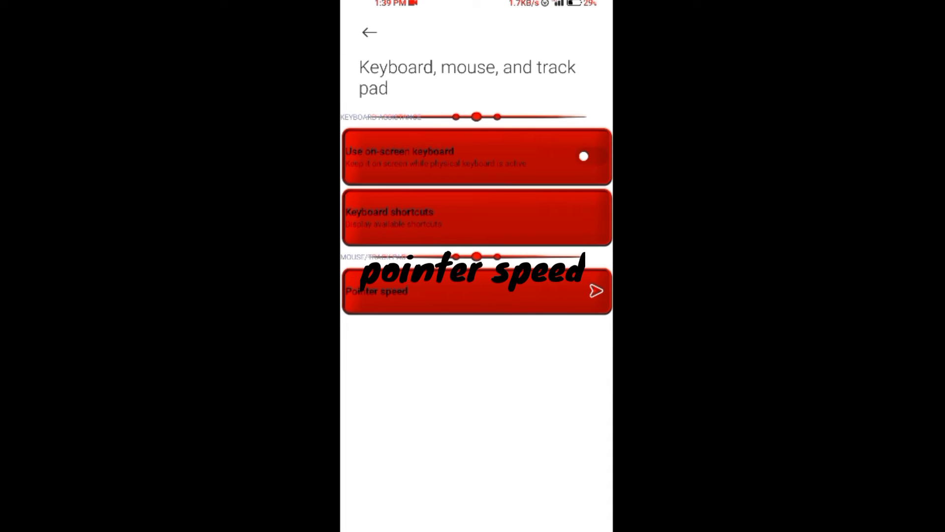